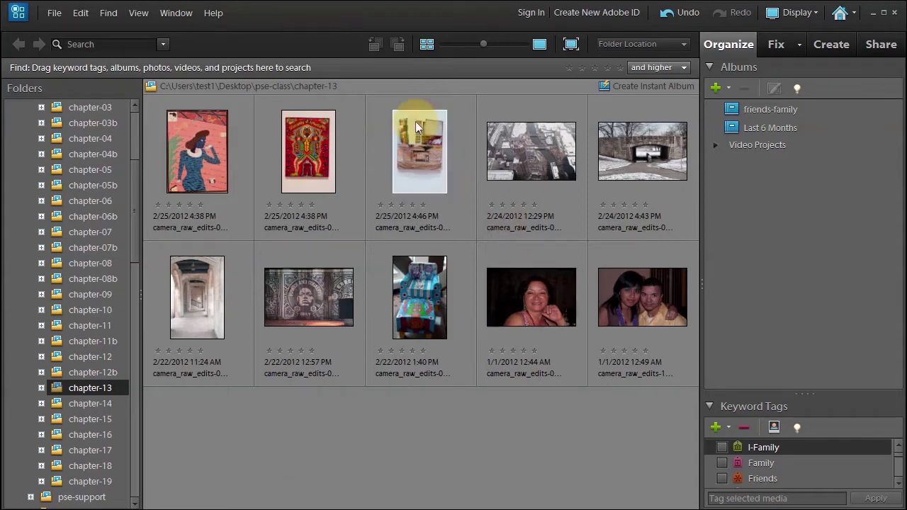
- Show camera_raw_edits-03.NEF's Properties metadata (NIKON D5000, ISO 200, 1/8 sec) and rate the 12:29 PM photo two stars
{"action": "left_click", "coordinate": [174, 13]}
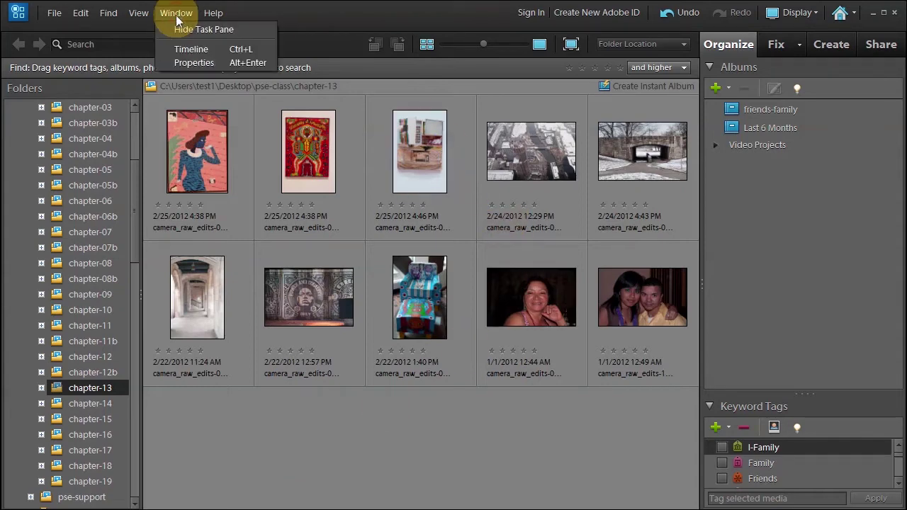
{"action": "left_click", "coordinate": [193, 64]}
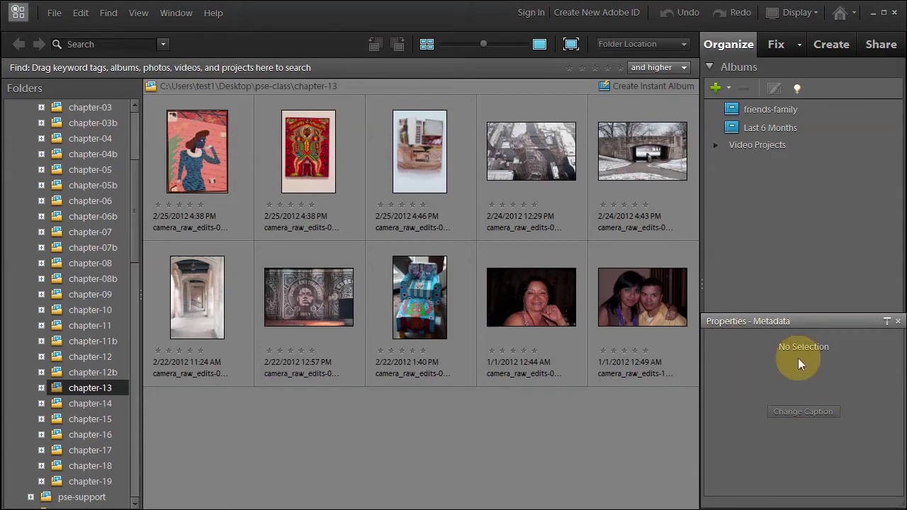
{"action": "left_click", "coordinate": [408, 153]}
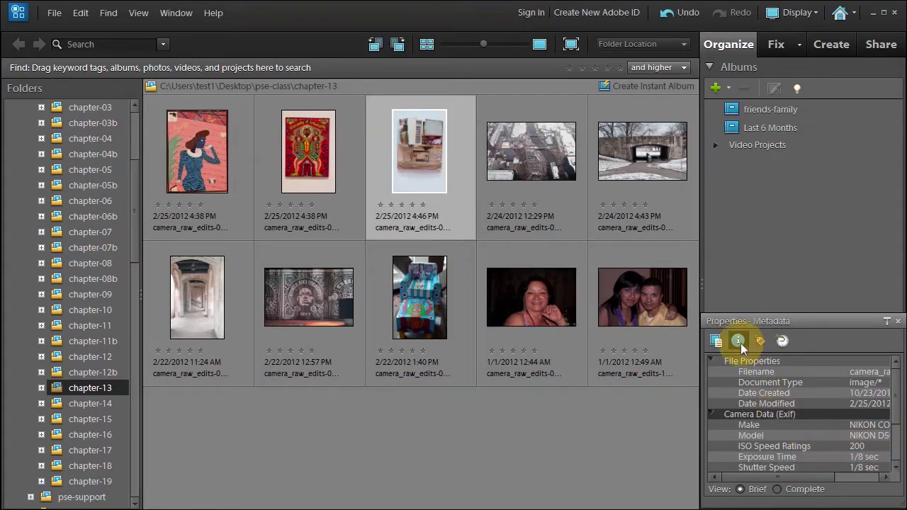
{"action": "left_click", "coordinate": [716, 341]}
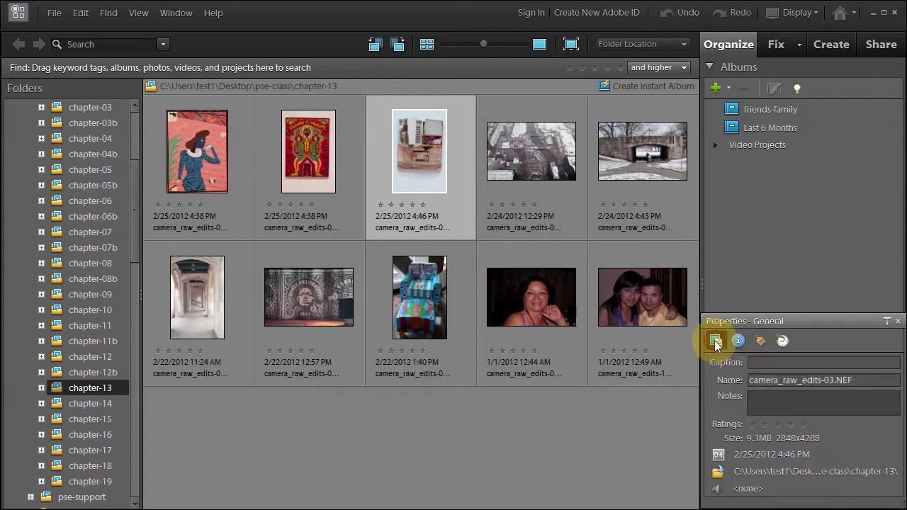
{"action": "left_click", "coordinate": [738, 342]}
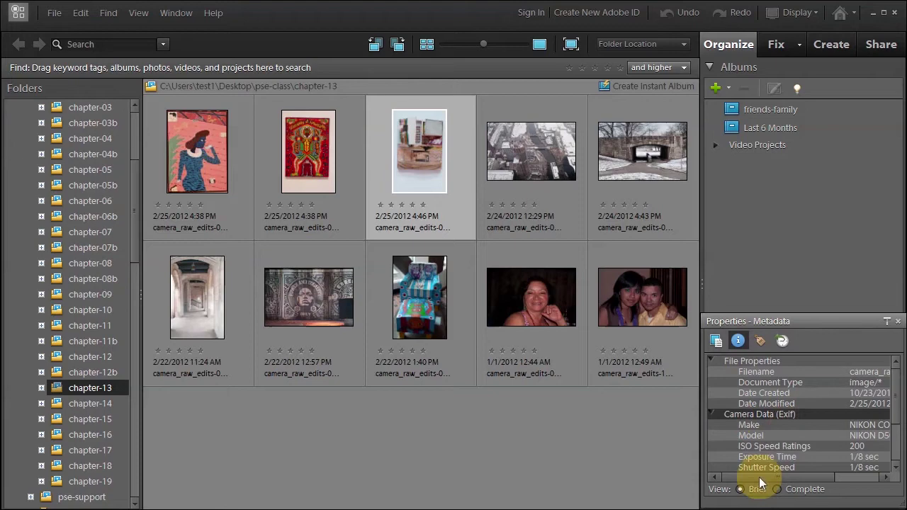
{"action": "left_click_drag", "start_coordinate": [762, 477], "coordinate": [820, 477]}
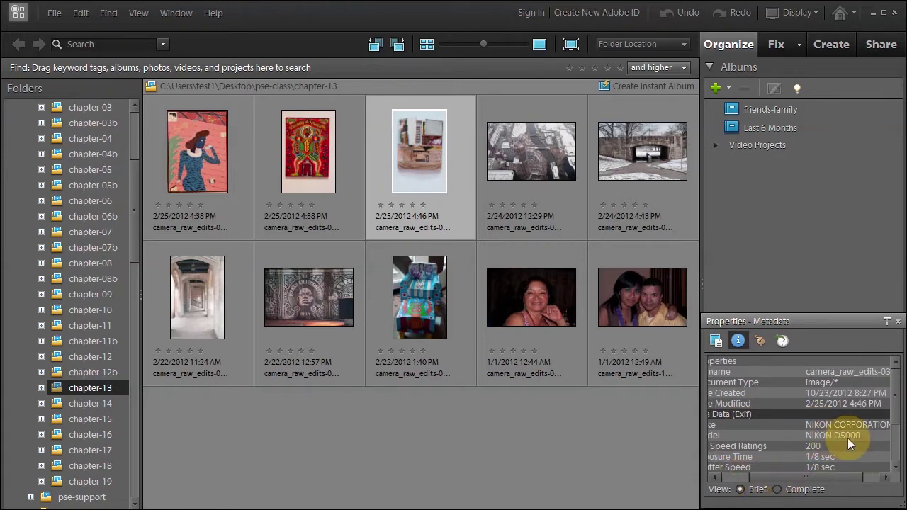
{"action": "left_click", "coordinate": [503, 204]}
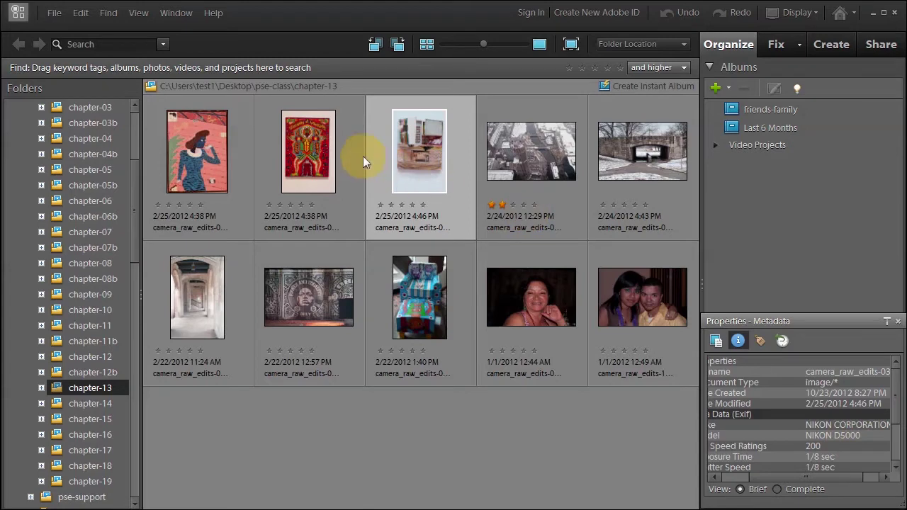
- Open camera_raw_edits-03.NEF in Camera Raw through the Editor, leaving depth at 16 Bits/Channel
{"action": "right_click", "coordinate": [414, 172]}
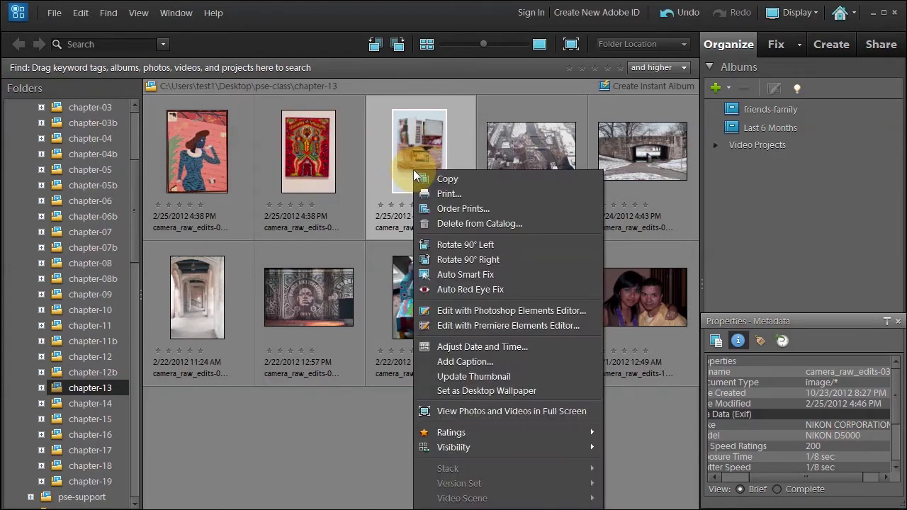
{"action": "left_click", "coordinate": [462, 310]}
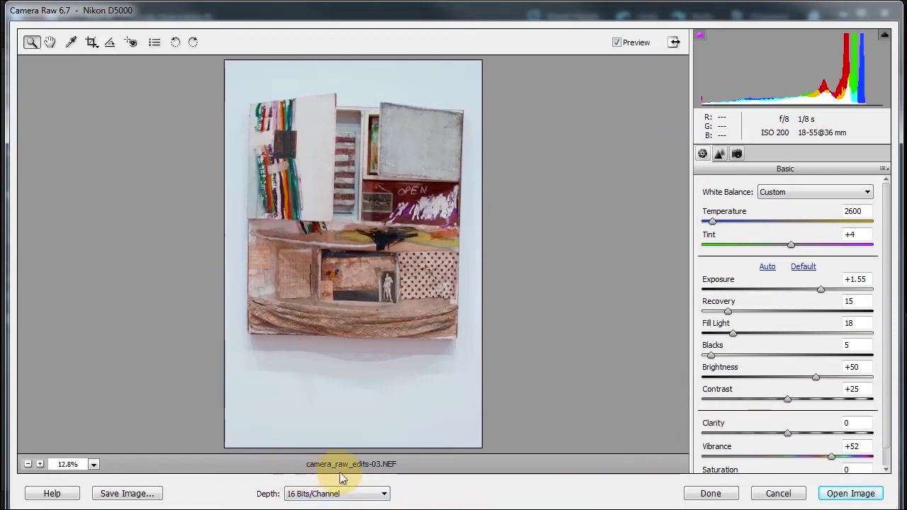
{"action": "left_click", "coordinate": [385, 496]}
{"action": "left_click", "coordinate": [385, 496]}
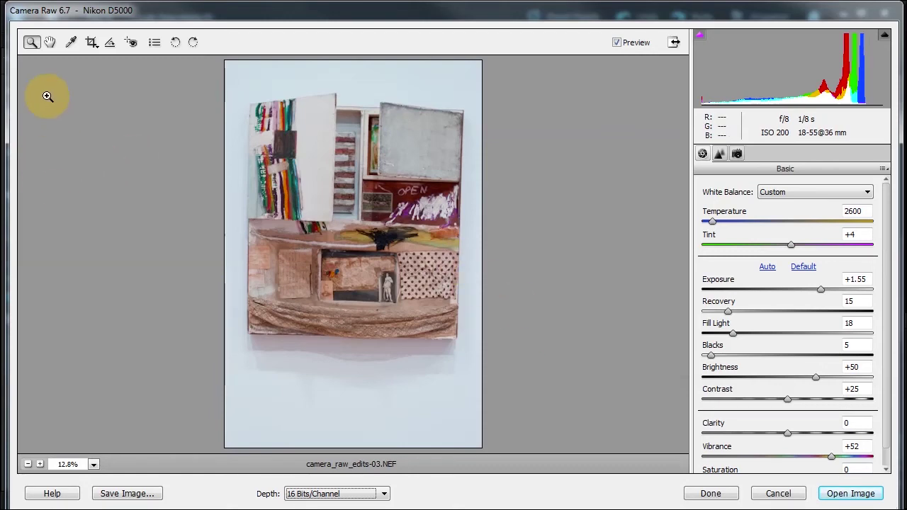
- Zoom the preview through 25% and 50%, settling at 33.3% on the upper panels and OPEN sign
{"action": "left_click", "coordinate": [33, 43]}
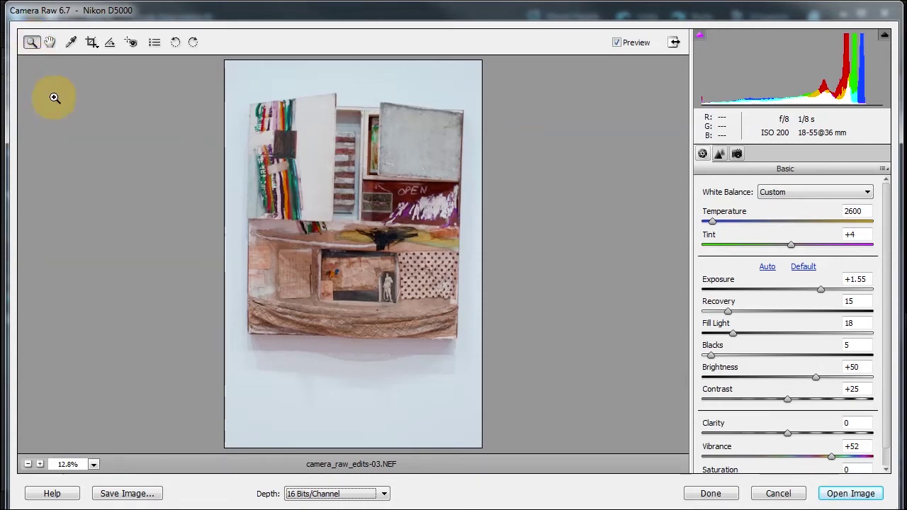
{"action": "left_click", "coordinate": [361, 211]}
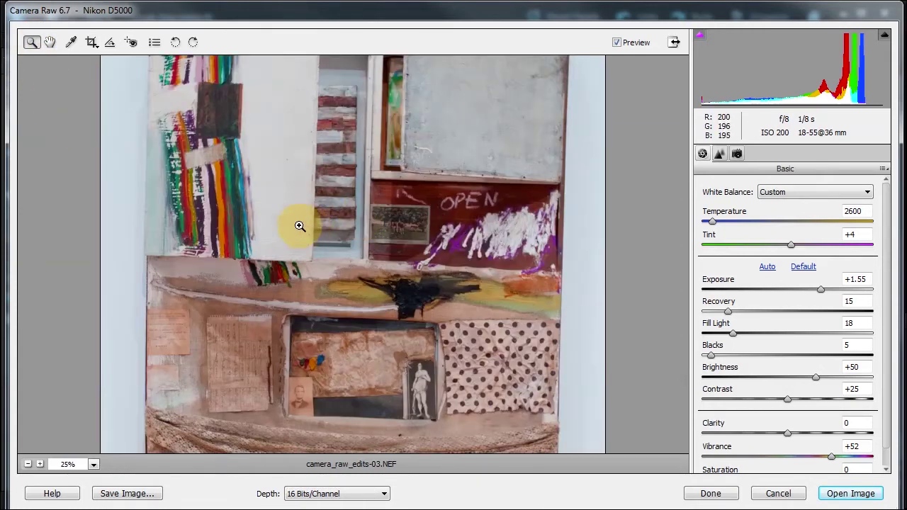
{"action": "left_click", "coordinate": [94, 464]}
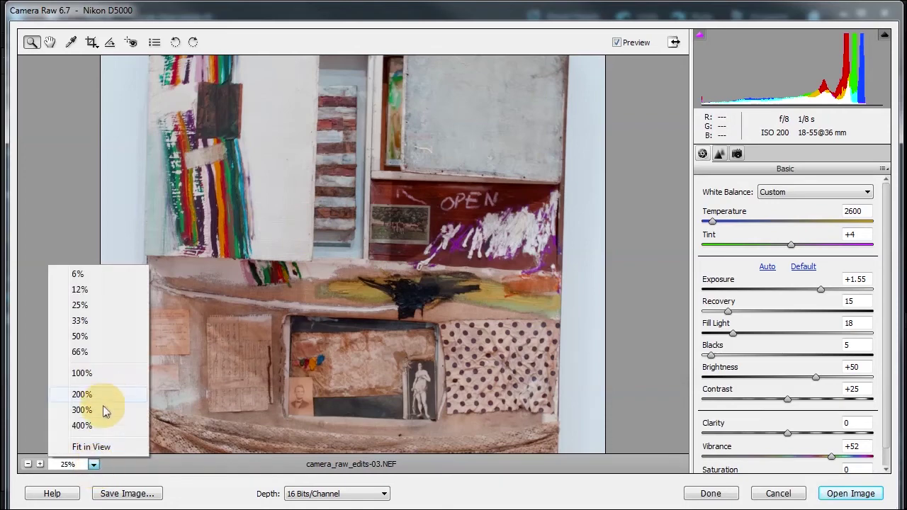
{"action": "left_click", "coordinate": [92, 337]}
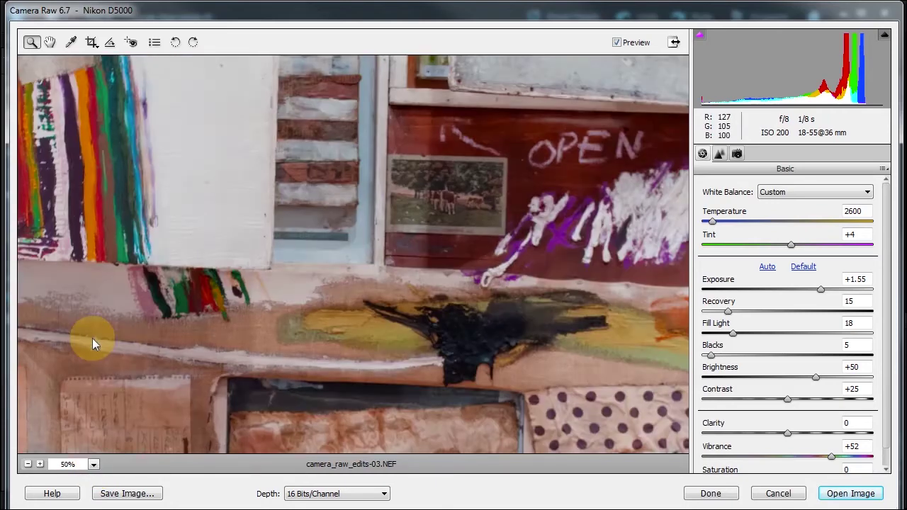
{"action": "left_click", "coordinate": [238, 186], "text": "alt"}
{"action": "left_click", "coordinate": [238, 187], "text": "alt"}
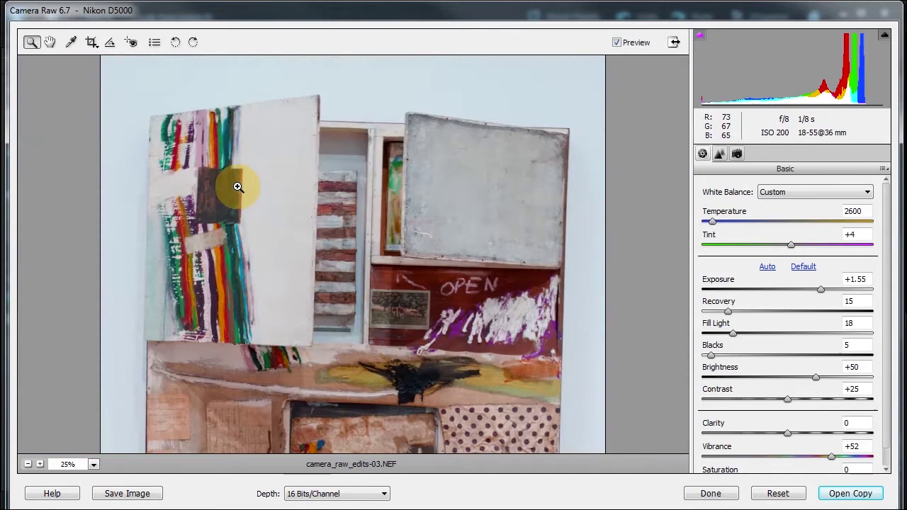
{"action": "scroll", "coordinate": [237, 186], "scroll_direction": "down", "scroll_amount": 3}
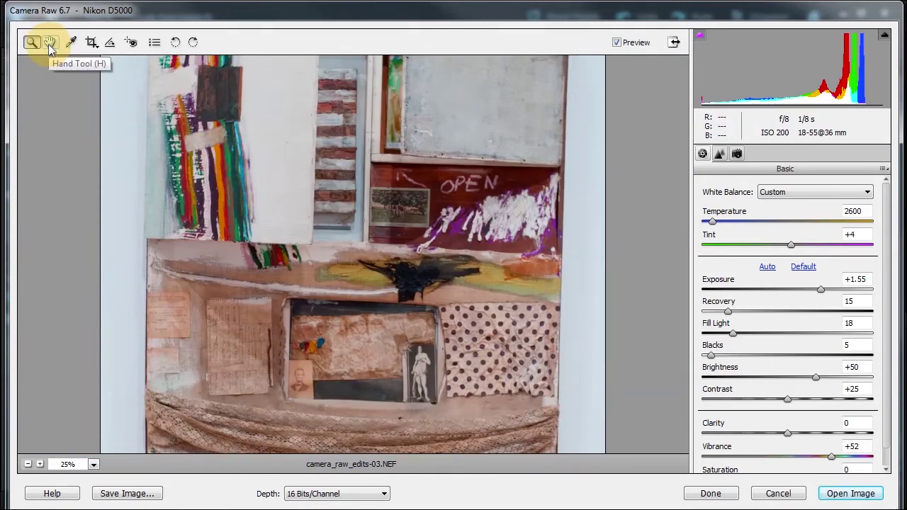
{"action": "left_click", "coordinate": [358, 222]}
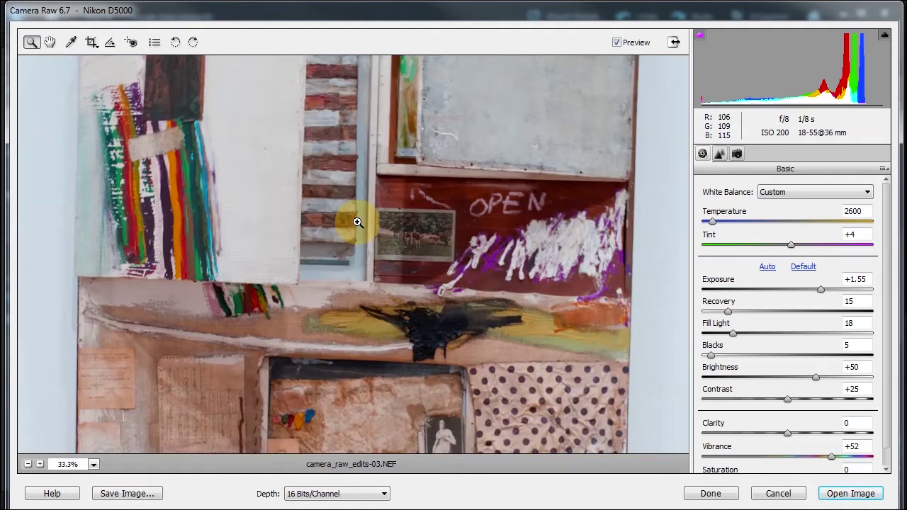
{"action": "left_click_drag", "start_coordinate": [357, 222], "coordinate": [356, 191]}
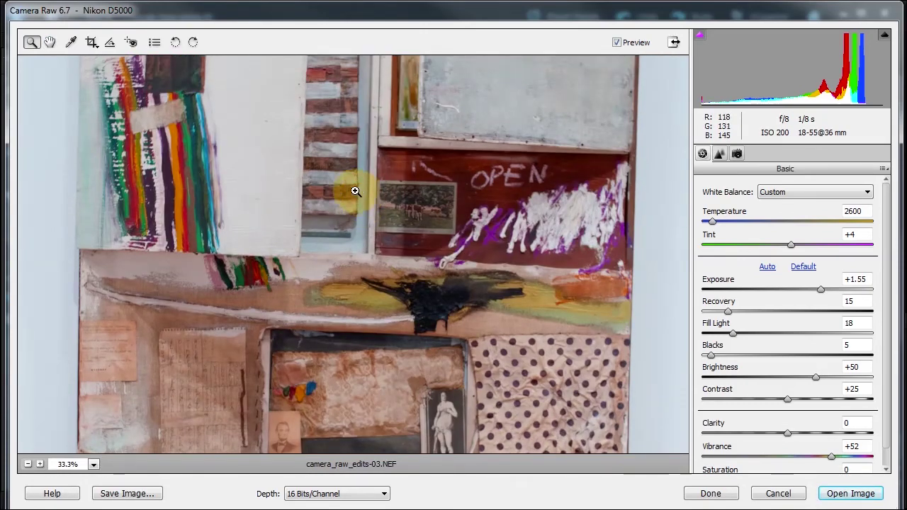
- Pan the magnified preview with the Hand tool to reveal the collage's top edge and pale wall
{"action": "left_click", "coordinate": [50, 42]}
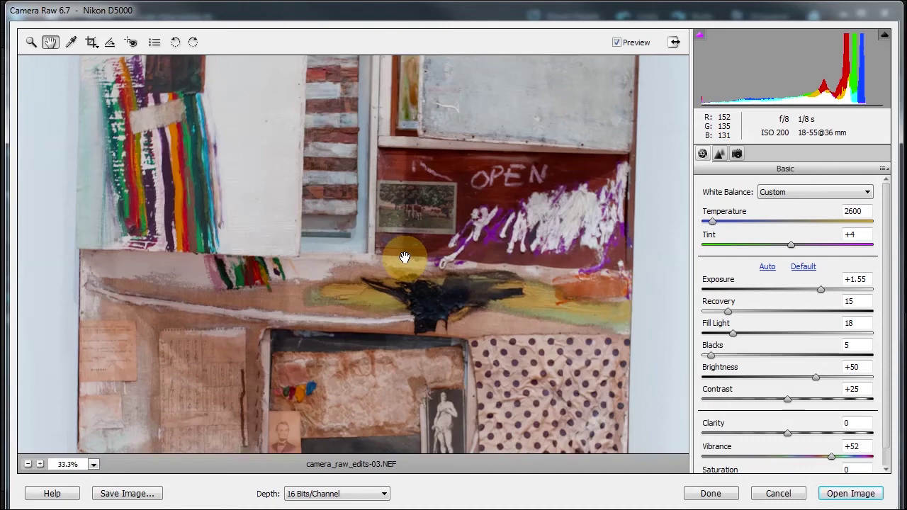
{"action": "scroll", "coordinate": [404, 258], "scroll_direction": "up", "scroll_amount": 6}
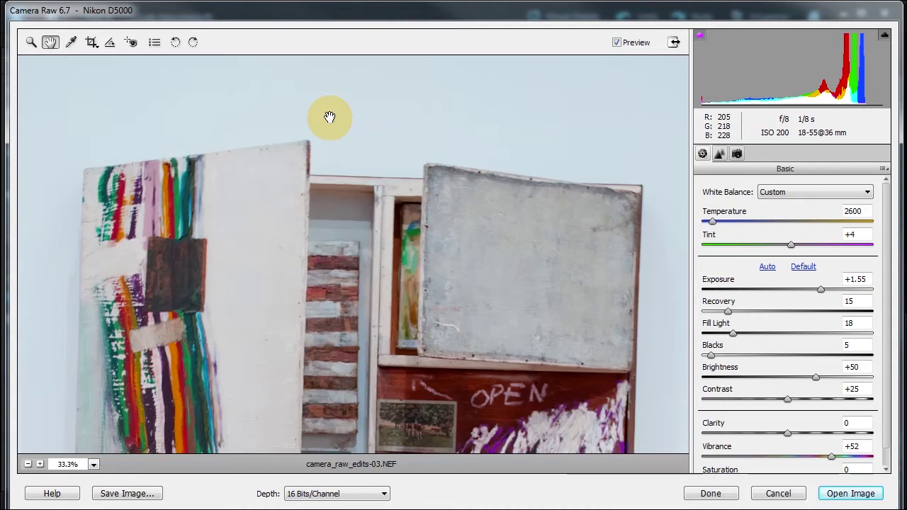
- Sample the pale wall for white balance (Temperature 2800, Tint +6), then fit the whole collage in view
{"action": "left_click", "coordinate": [71, 45]}
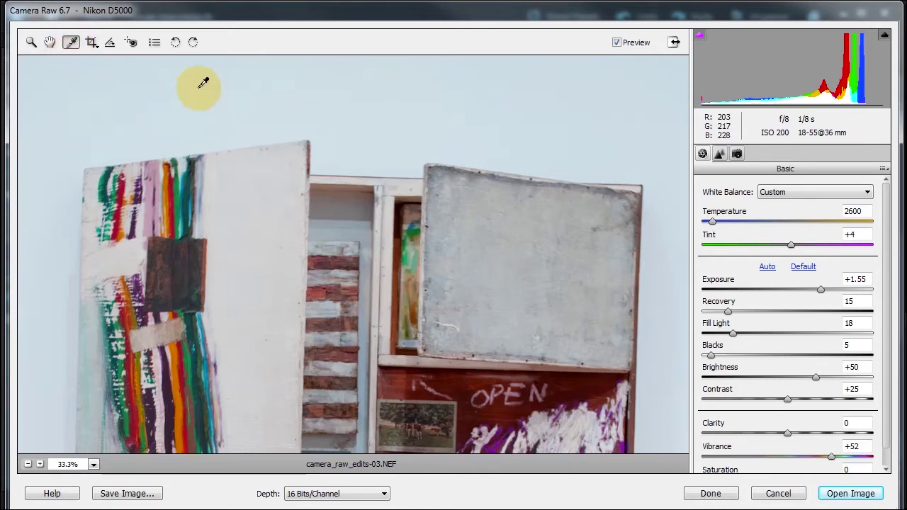
{"action": "left_click", "coordinate": [342, 96]}
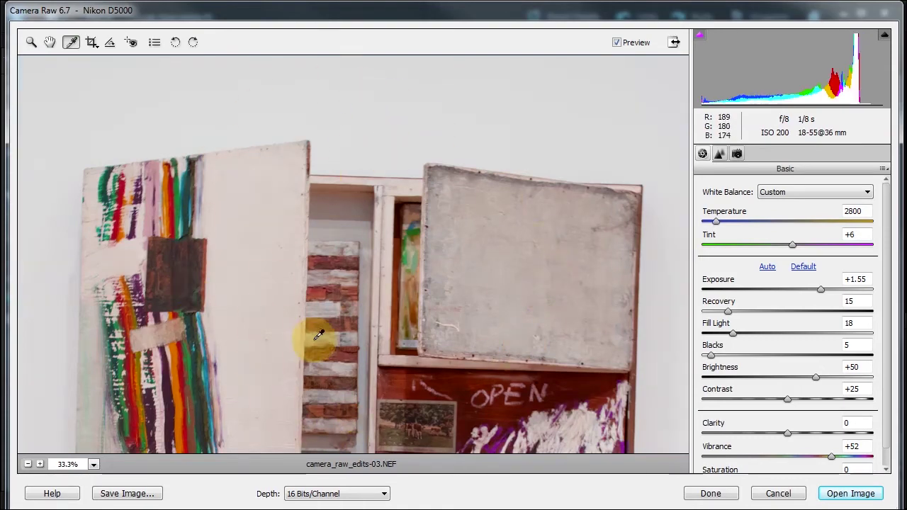
{"action": "scroll", "coordinate": [314, 334], "scroll_direction": "down", "scroll_amount": 5}
{"action": "scroll", "coordinate": [316, 333], "scroll_direction": "down", "scroll_amount": 1}
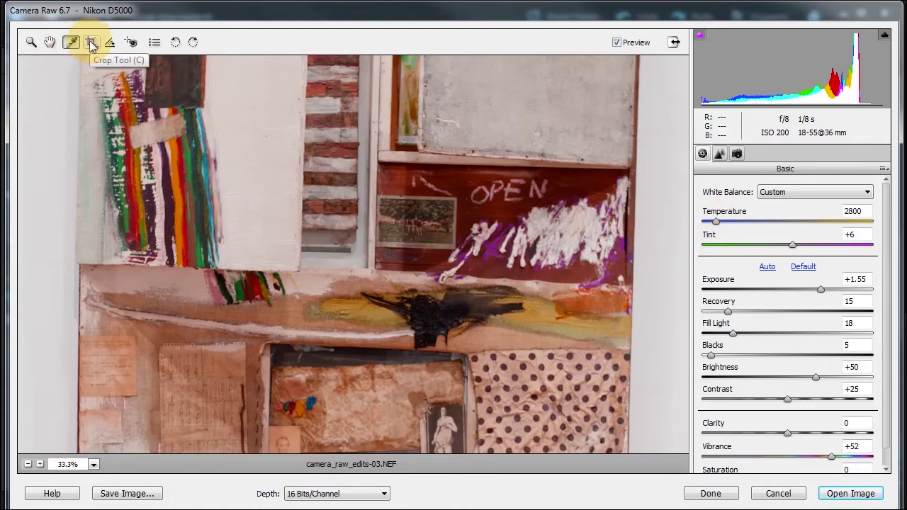
{"action": "double_click", "coordinate": [50, 44]}
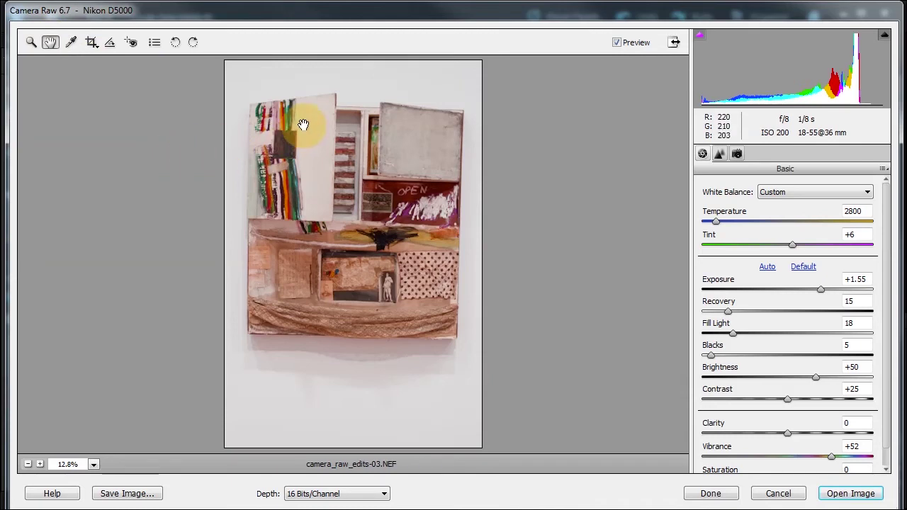
{"action": "left_click", "coordinate": [90, 43]}
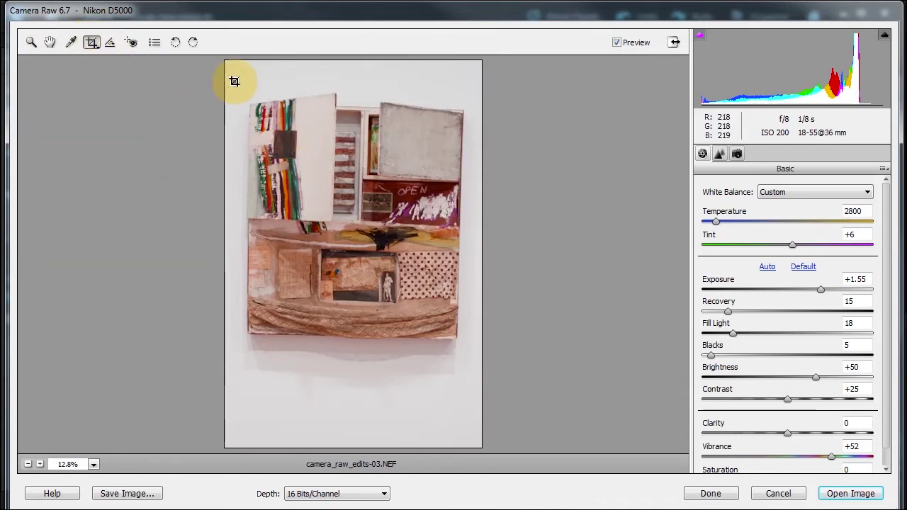
{"action": "left_click_drag", "start_coordinate": [241, 91], "coordinate": [467, 347]}
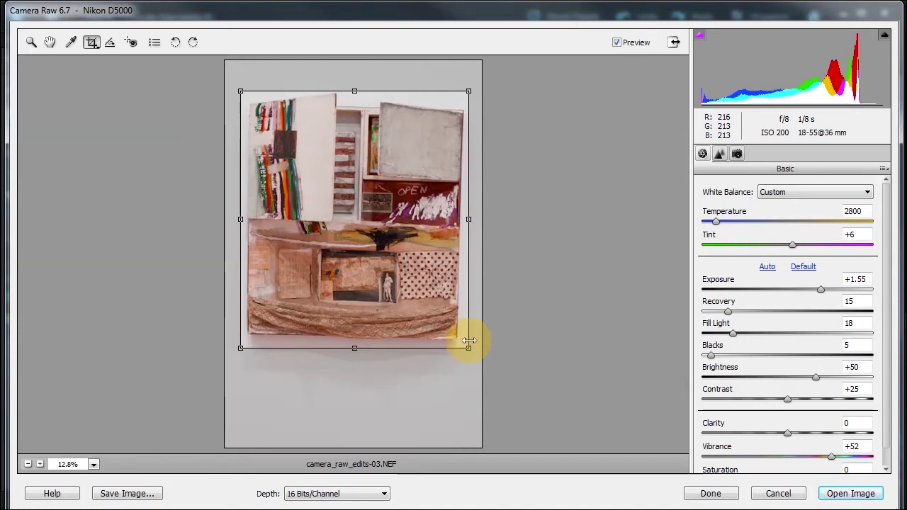
{"action": "key", "text": "z"}
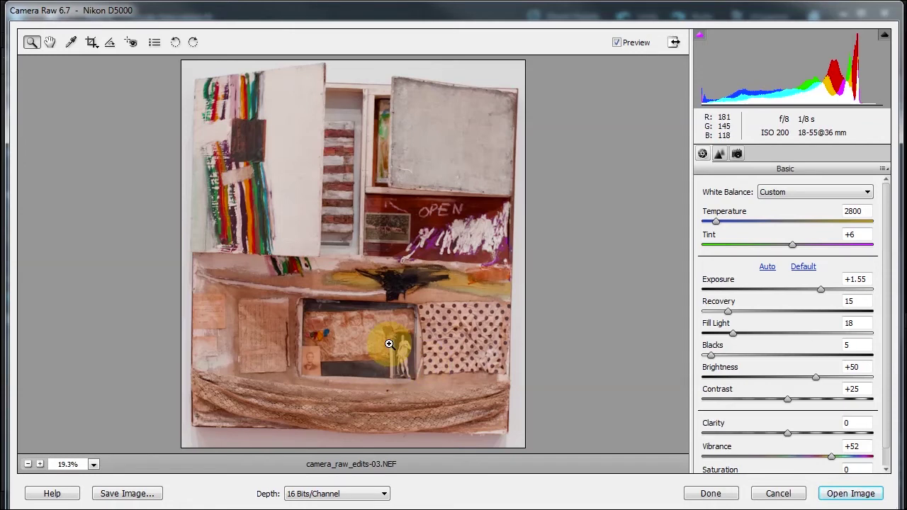
{"action": "left_click", "coordinate": [90, 43]}
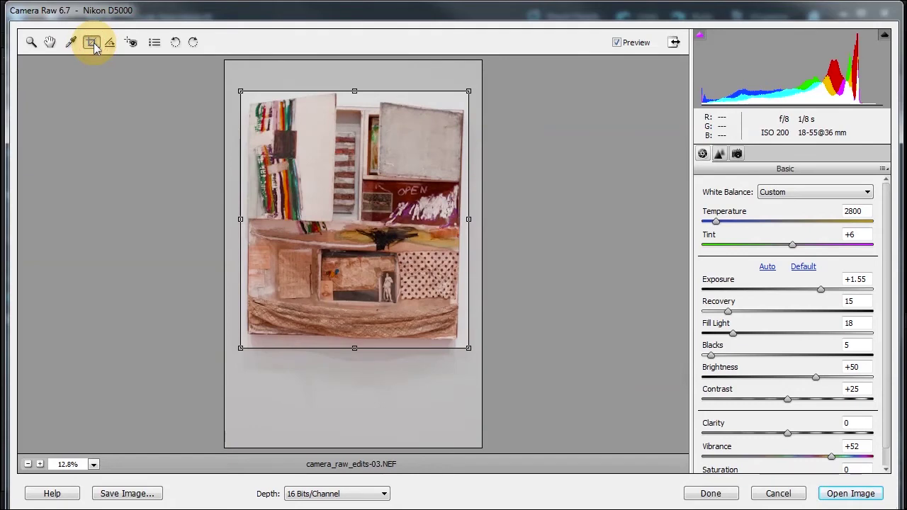
{"action": "left_click", "coordinate": [91, 42]}
{"action": "left_click", "coordinate": [139, 243]}
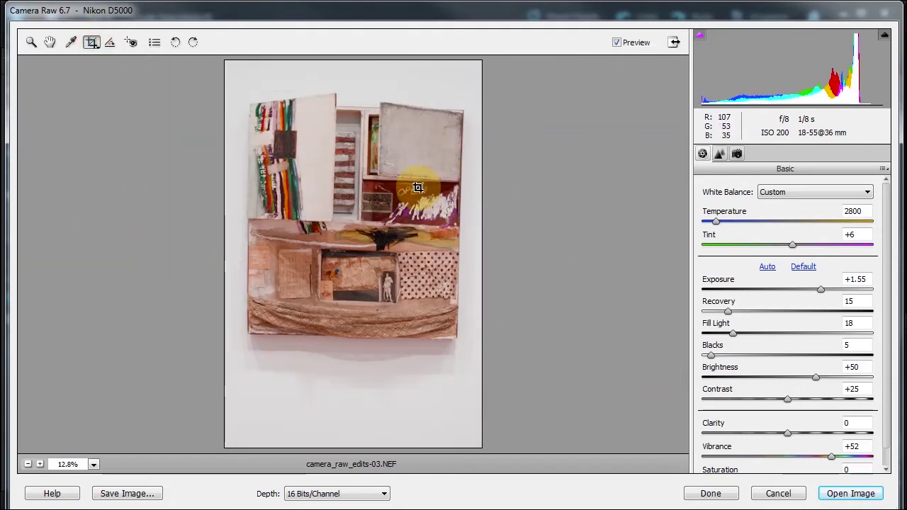
- Level the collage by tracing its top edge with the Straighten tool and commit the rotated crop
{"action": "left_click", "coordinate": [110, 43]}
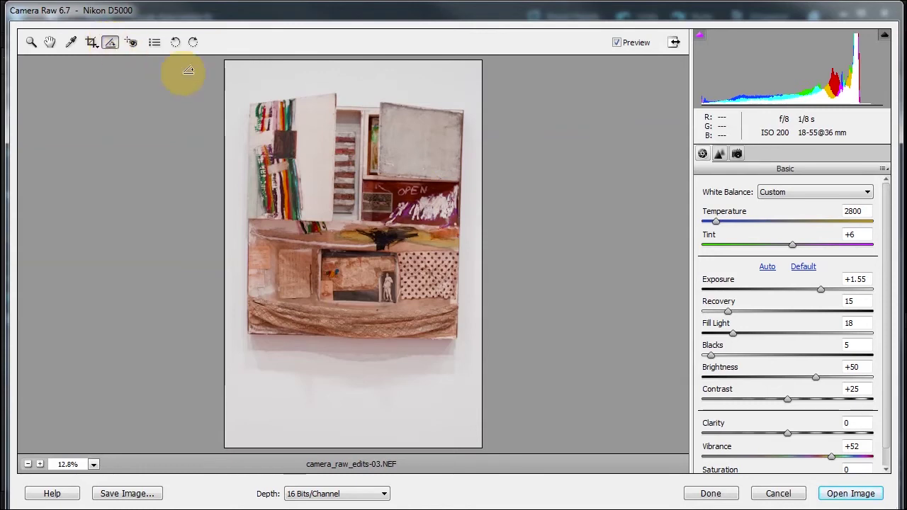
{"action": "left_click_drag", "start_coordinate": [335, 107], "coordinate": [383, 108]}
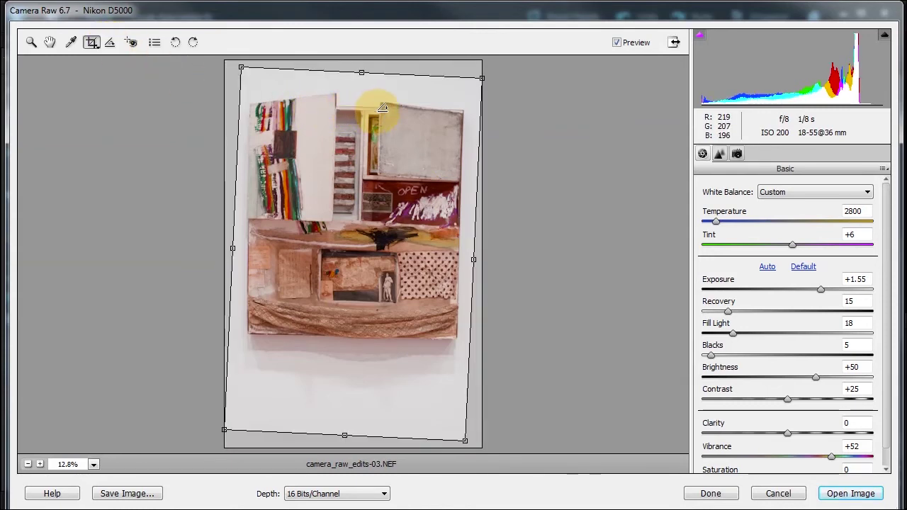
{"action": "key", "text": "Return"}
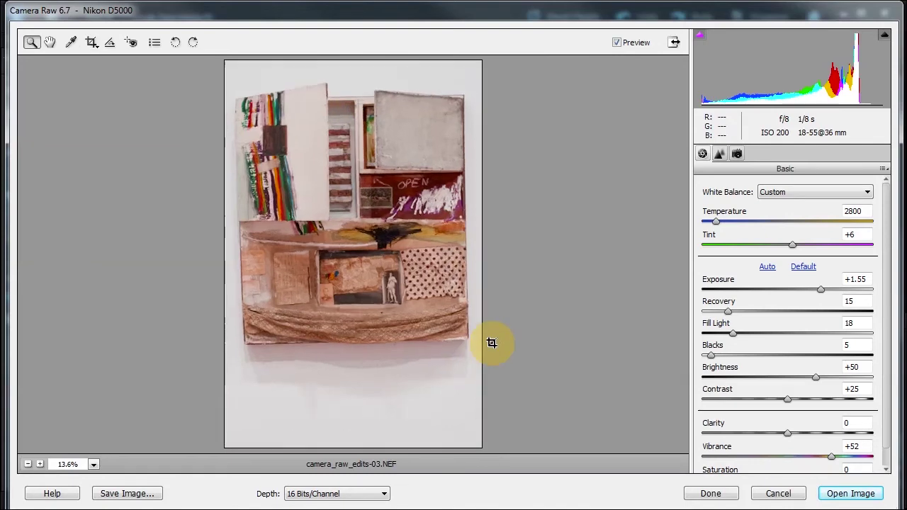
{"action": "left_click", "coordinate": [153, 42]}
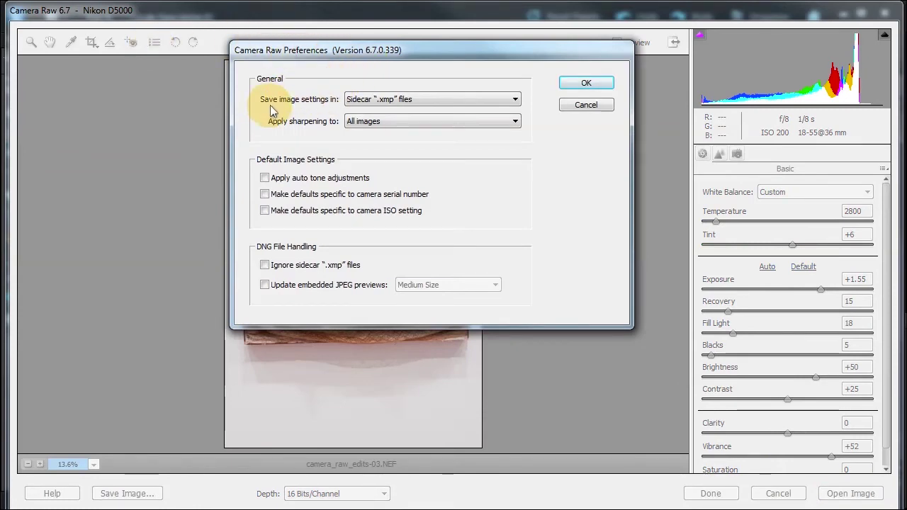
{"action": "left_click", "coordinate": [420, 101]}
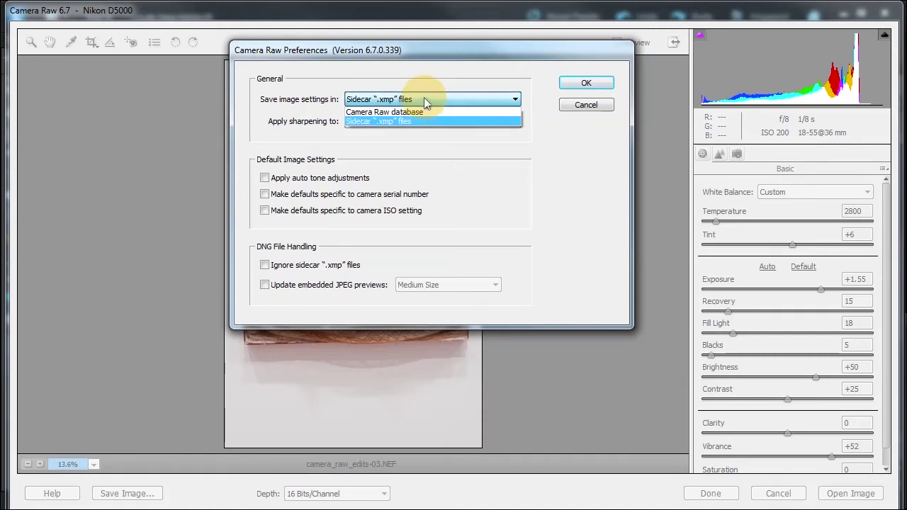
{"action": "left_click", "coordinate": [424, 90]}
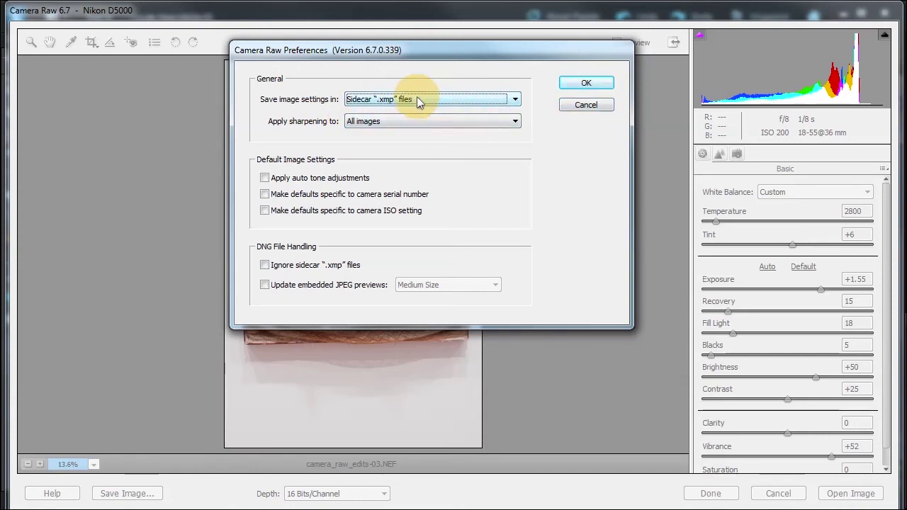
{"action": "left_click", "coordinate": [585, 105]}
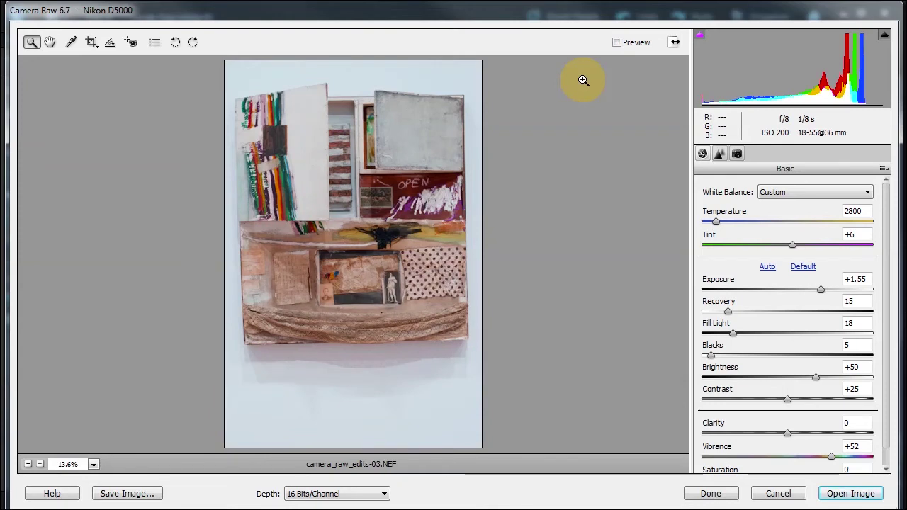
{"action": "key", "text": "p"}
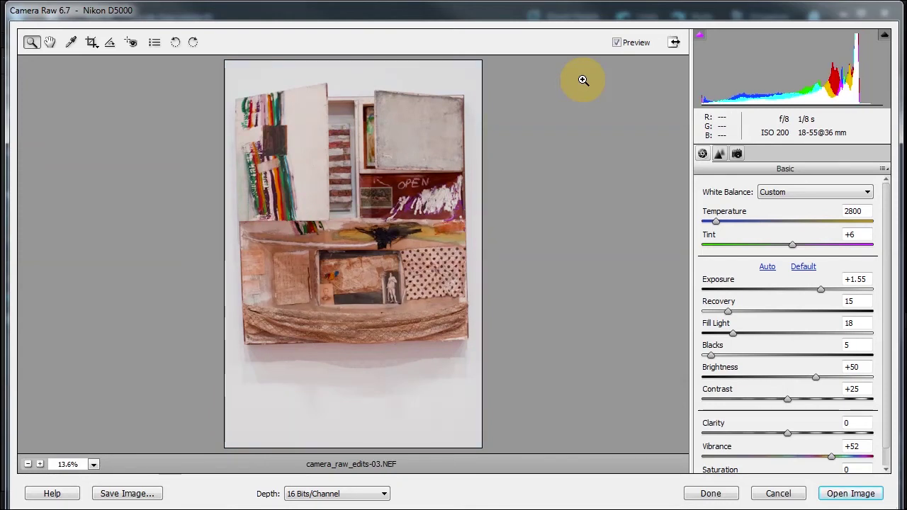
{"action": "key", "text": "p"}
{"action": "key", "text": "p"}
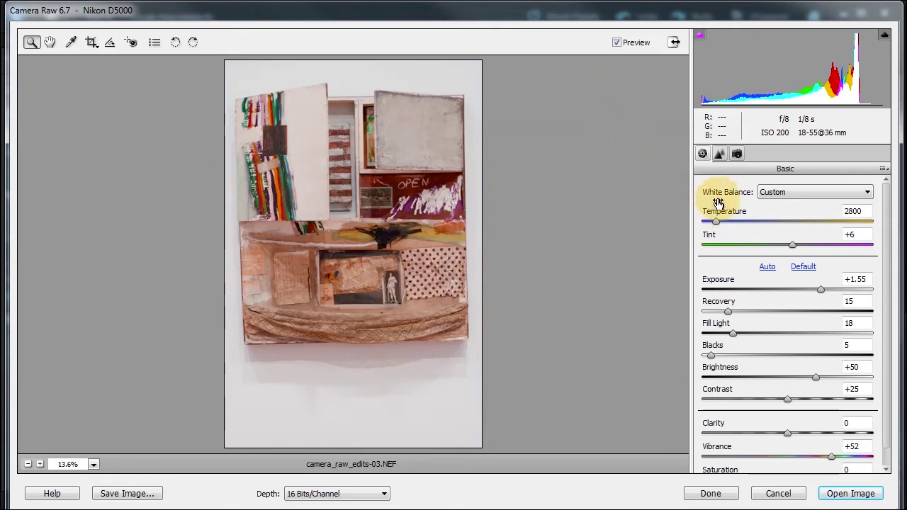
- Show the Detail settings (Sharpening 25, Radius 1.0, Color noise 25), comparing the preview with adjustments off and on
{"action": "left_click", "coordinate": [719, 155]}
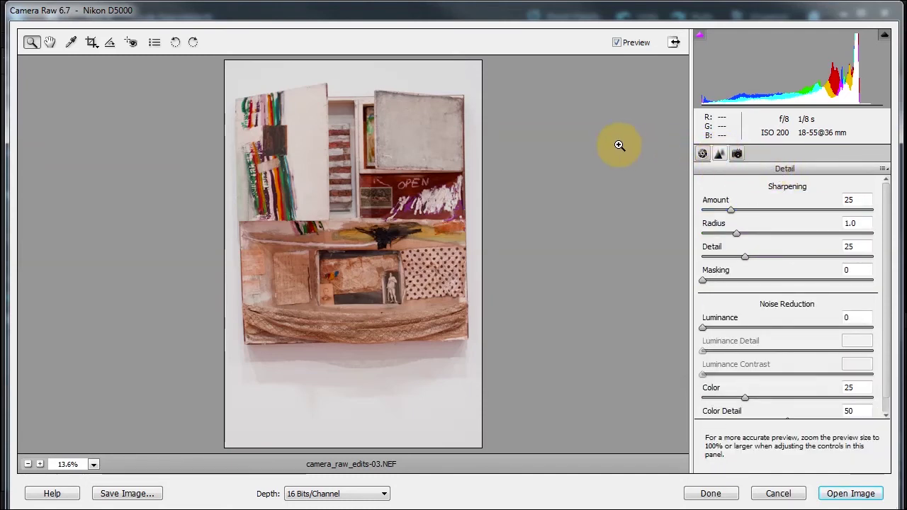
{"action": "key", "text": "p"}
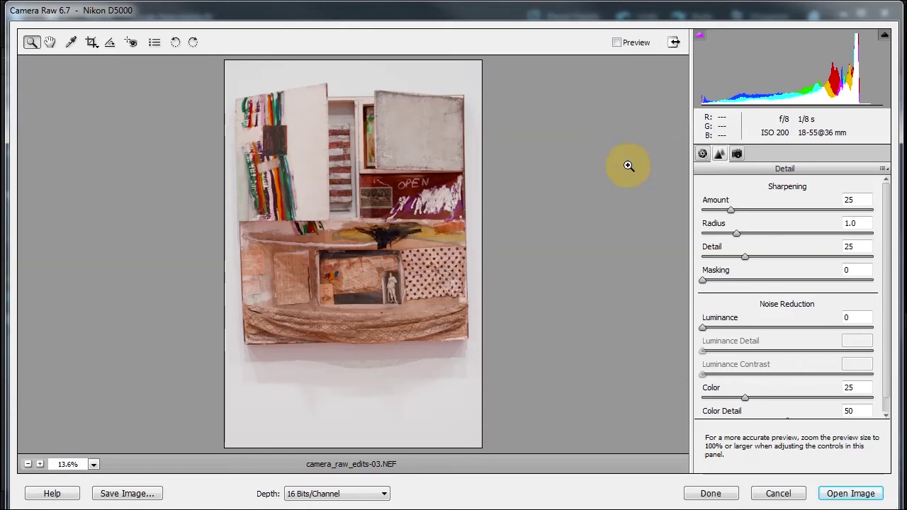
{"action": "left_click", "coordinate": [702, 154]}
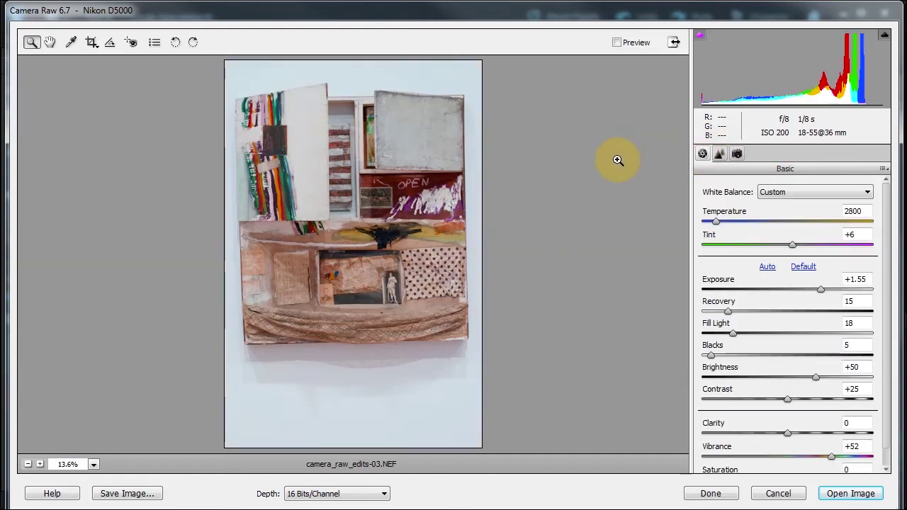
{"action": "key", "text": "p"}
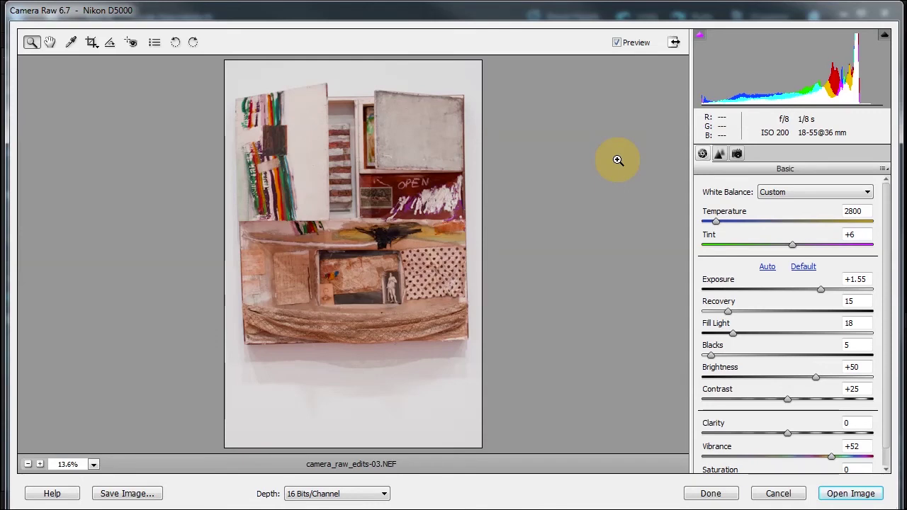
{"action": "left_click", "coordinate": [720, 154]}
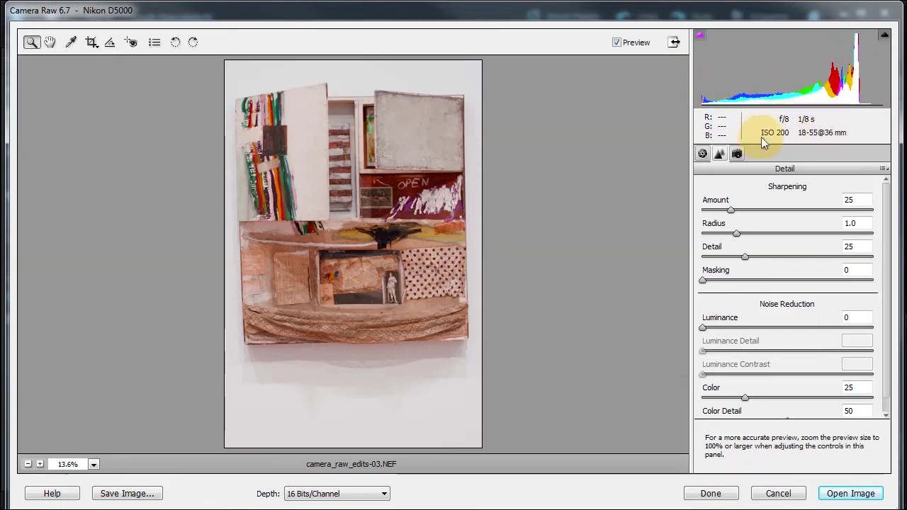
- Switch back to the Basic panel showing Temperature 2800, Tint +6, Exposure +1.55, Vibrance +52
{"action": "left_click", "coordinate": [703, 154]}
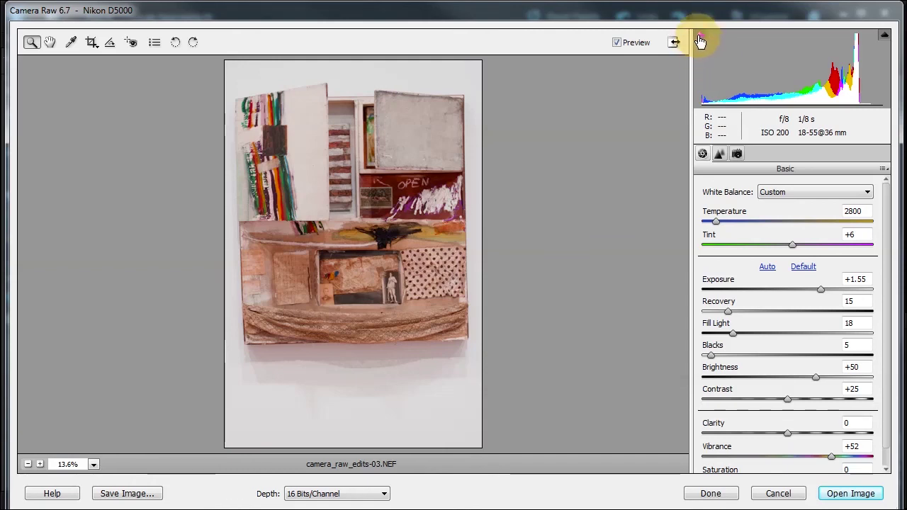
- Enable the highlight clipping warning, check clipping at Exposure +3.50, then settle Exposure at +1.75
{"action": "left_click", "coordinate": [886, 37]}
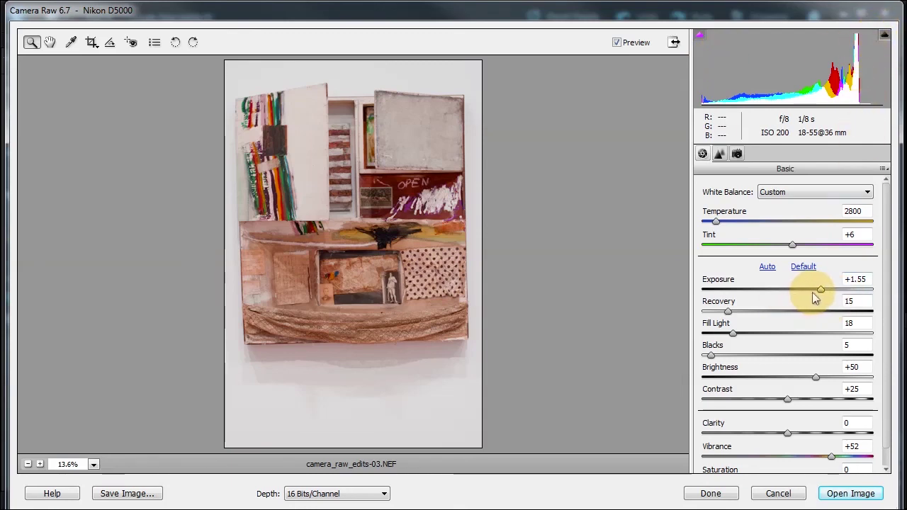
{"action": "left_click_drag", "start_coordinate": [819, 290], "coordinate": [863, 299]}
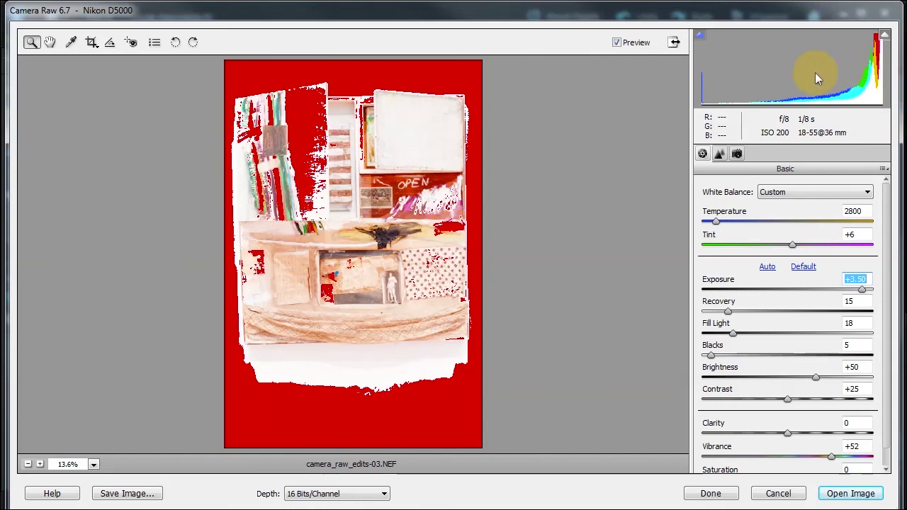
{"action": "key", "text": "o"}
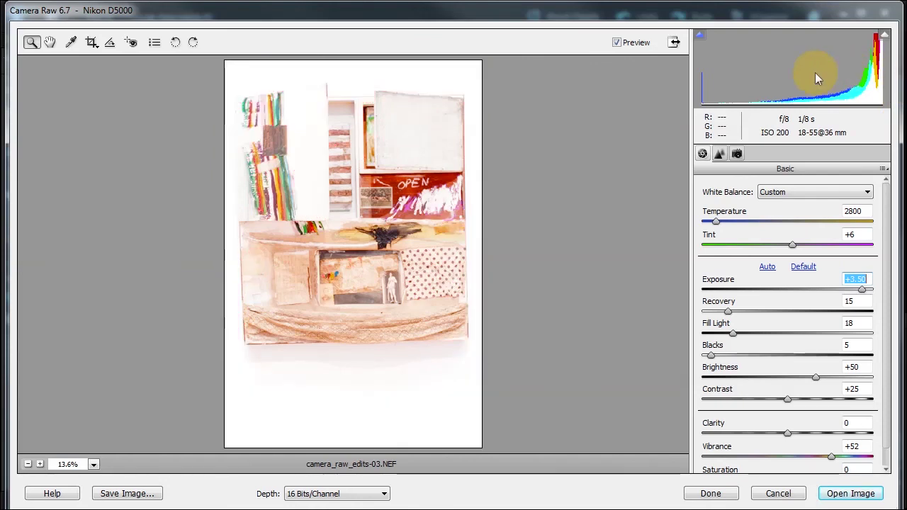
{"action": "key", "text": "o"}
{"action": "key", "text": "o"}
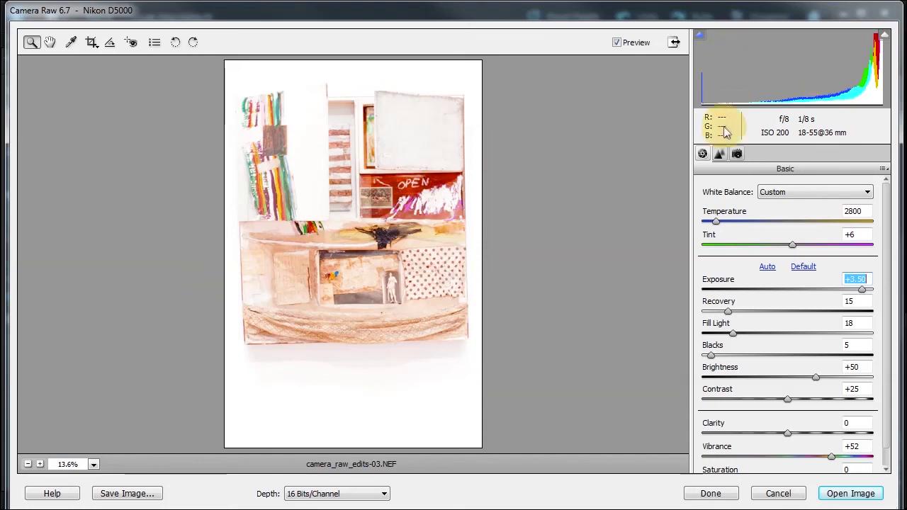
{"action": "left_click", "coordinate": [852, 292]}
{"action": "left_click_drag", "start_coordinate": [851, 298], "coordinate": [822, 296]}
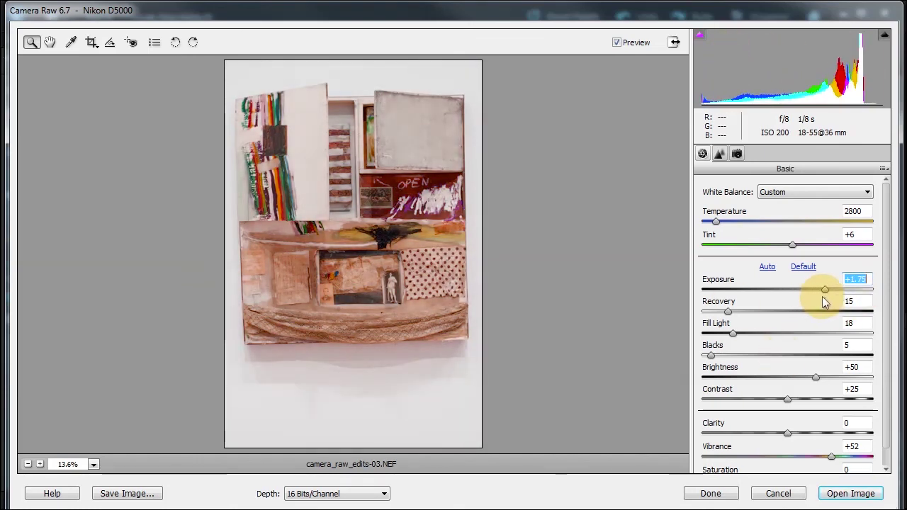